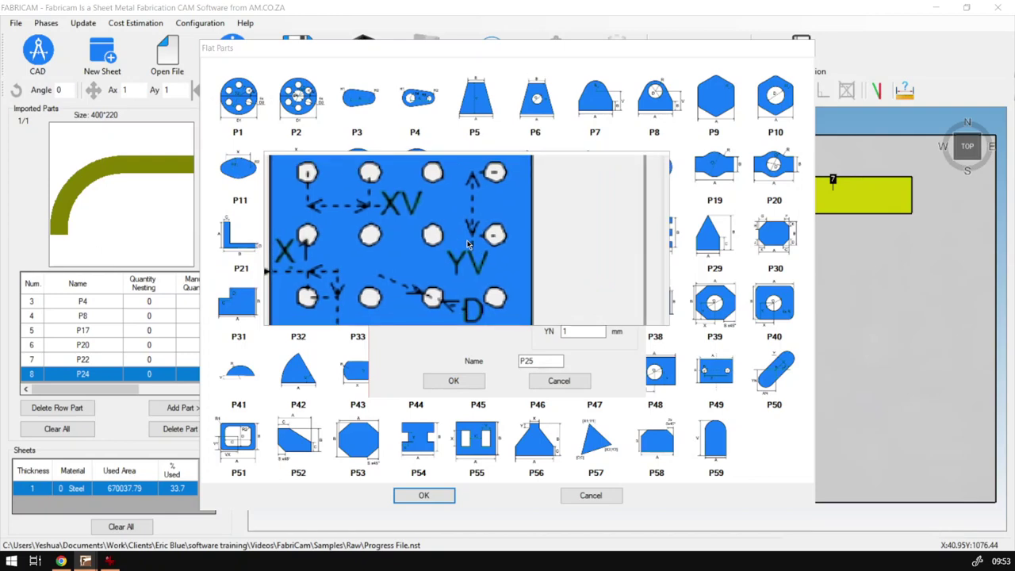
# Set P25 hole spacing to 20 mm both ways with 4 holes across and 3 down, then preview.
pyautogui.press('super+Escape')
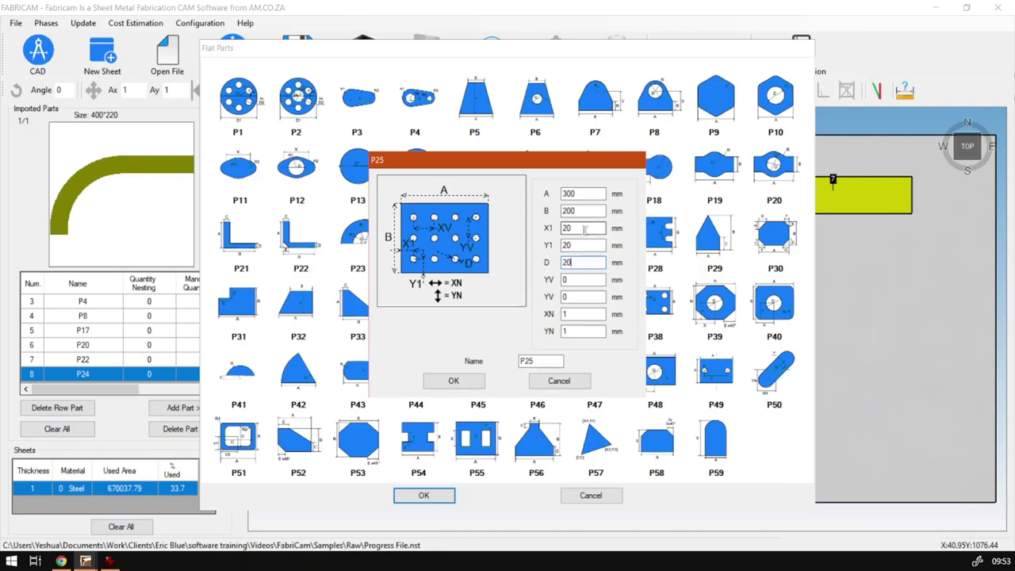
pyautogui.press('Tab')
pyautogui.write('20')
pyautogui.press('Tab')
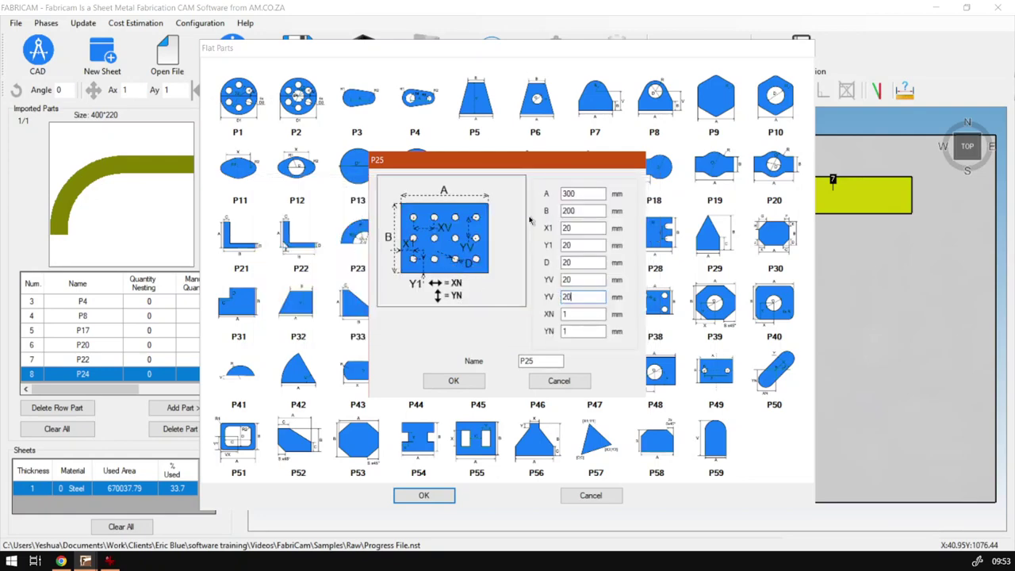
pyautogui.press('Tab')
pyautogui.write('4')
pyautogui.press('Tab')
pyautogui.click(455, 381)
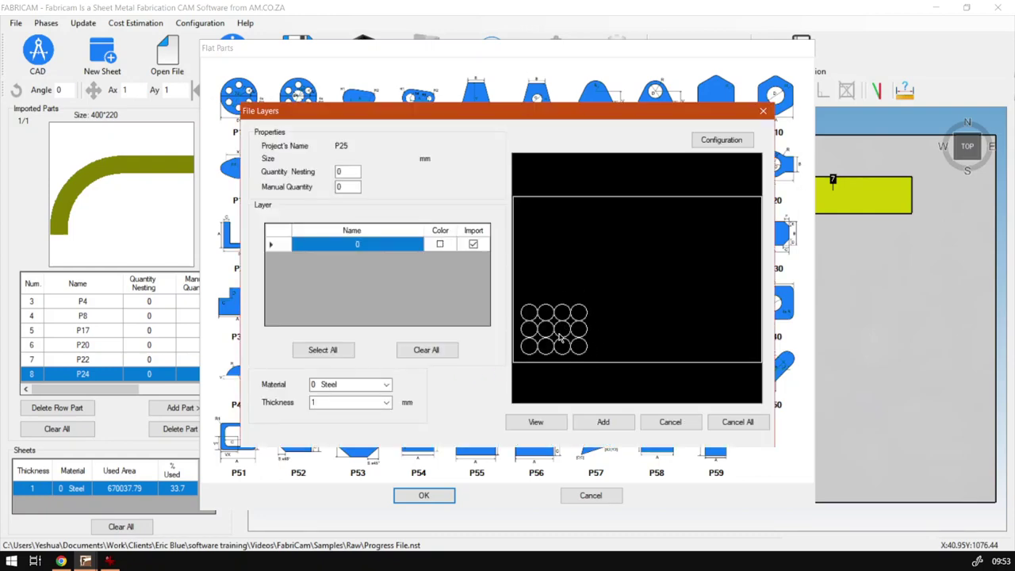
# Try 40 mm hole spacing in both directions and preview the plate.
pyautogui.click(670, 421)
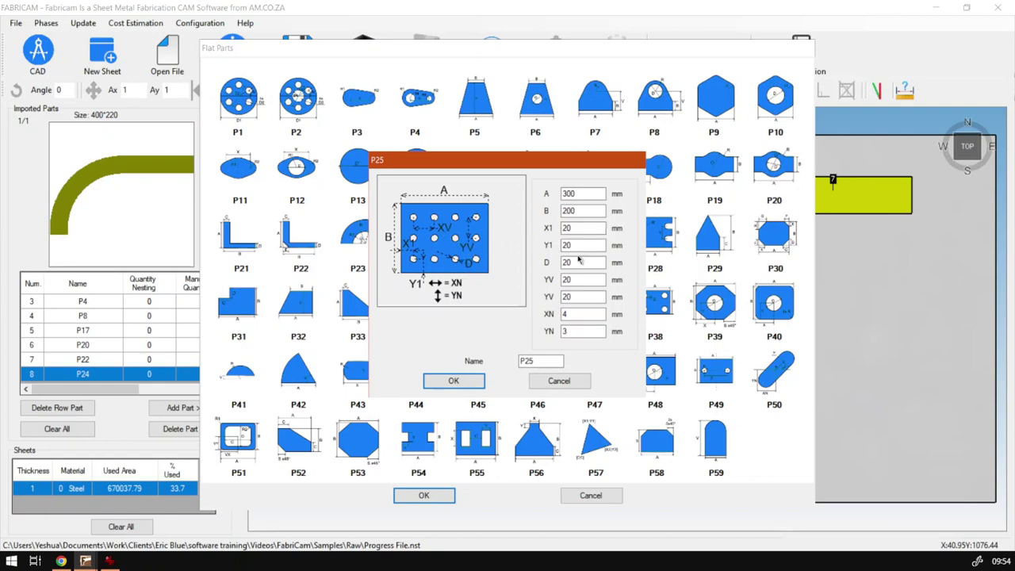
pyautogui.click(585, 279)
pyautogui.moveTo(585, 279); pyautogui.dragTo(547, 279)
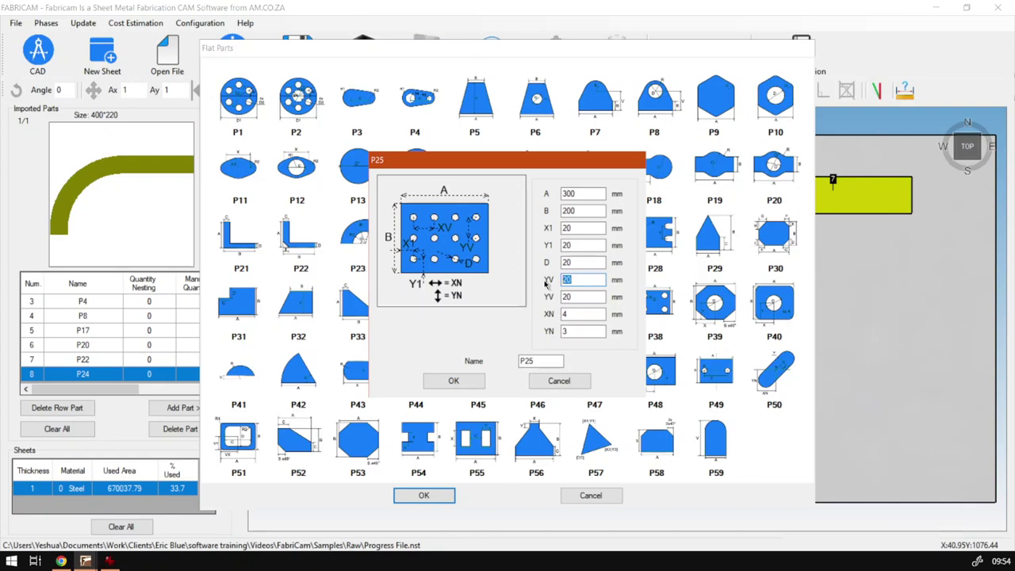
pyautogui.write('40')
pyautogui.press('Tab')
pyautogui.write('40')
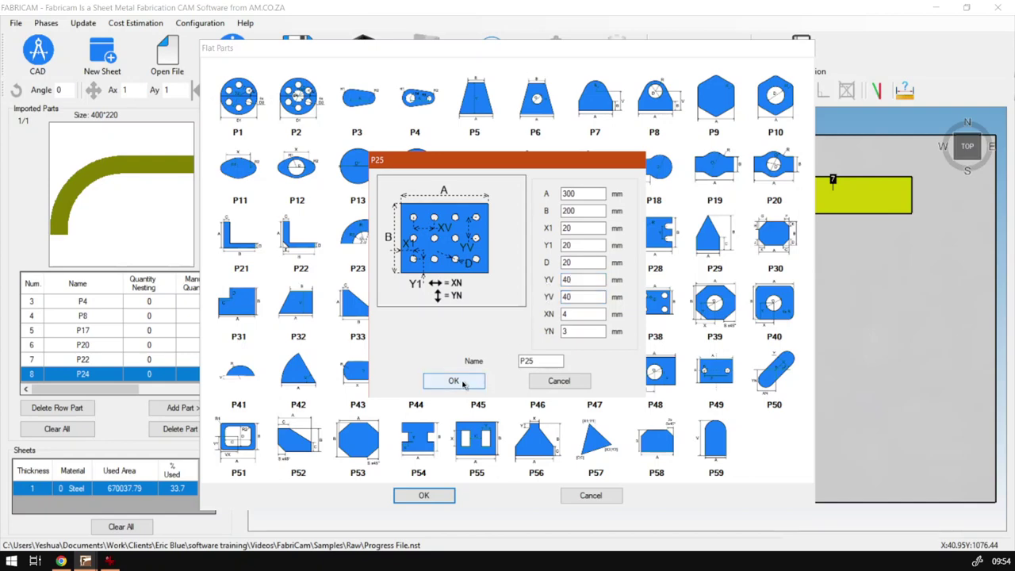
pyautogui.click(466, 382)
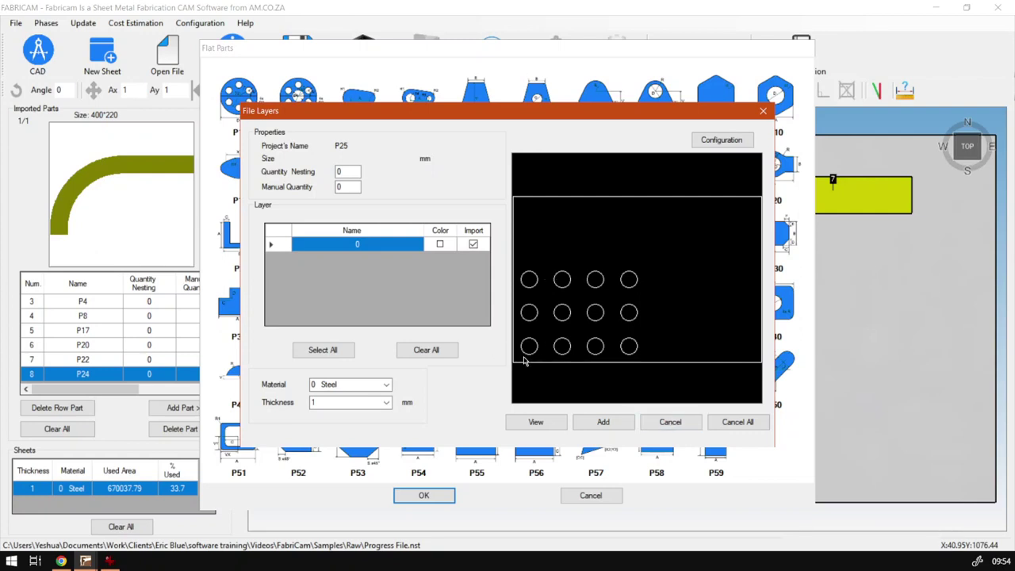
# Change the horizontal hole spacing to 100 mm.
pyautogui.click(673, 422)
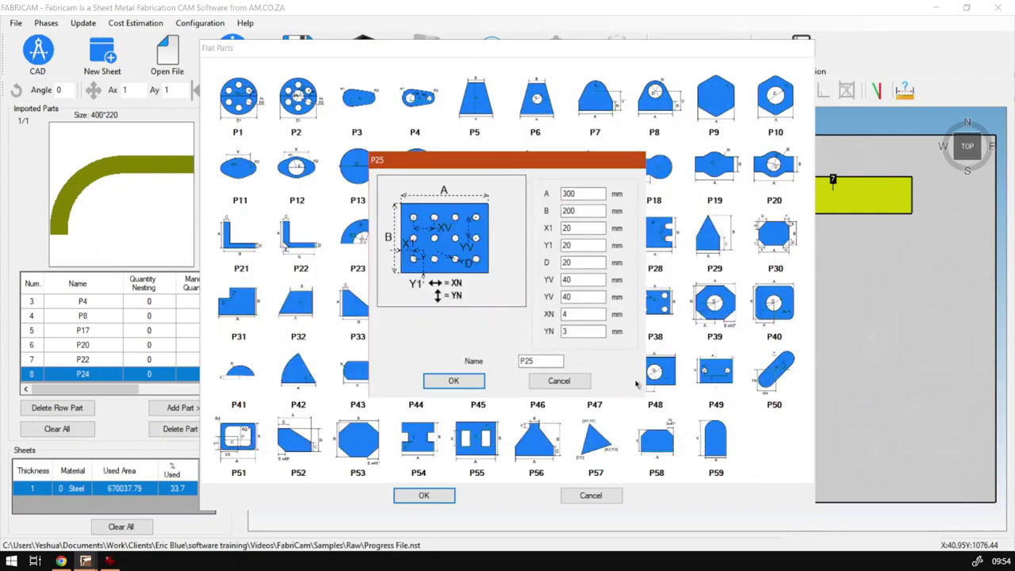
pyautogui.doubleClick(586, 282)
pyautogui.write('100')
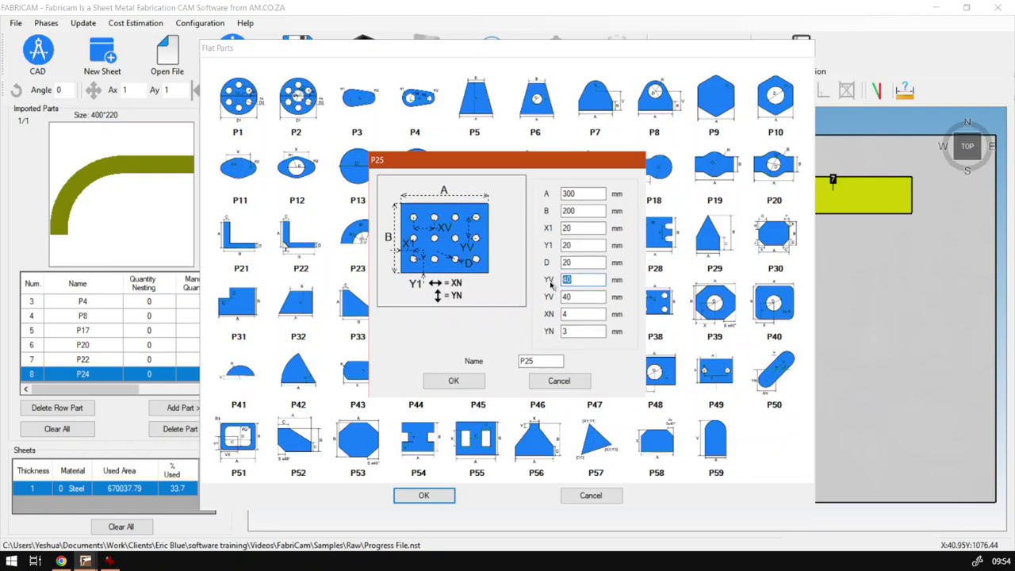
pyautogui.press('Tab')
pyautogui.write('100')
pyautogui.press('Tab')
# Adjust the vertical hole spacing, trying 80 and 60 before settling on 50 mm.
pyautogui.doubleClick(569, 297)
pyautogui.write('80')
pyautogui.moveTo(583, 296); pyautogui.dragTo(554, 300)
pyautogui.write('60')
pyautogui.press('Tab')
pyautogui.write('50')
# Set 3 holes across and preview the 3-by-3 hole grid.
pyautogui.moveTo(579, 314); pyautogui.dragTo(563, 314)
pyautogui.write('3')
pyautogui.click(474, 380)
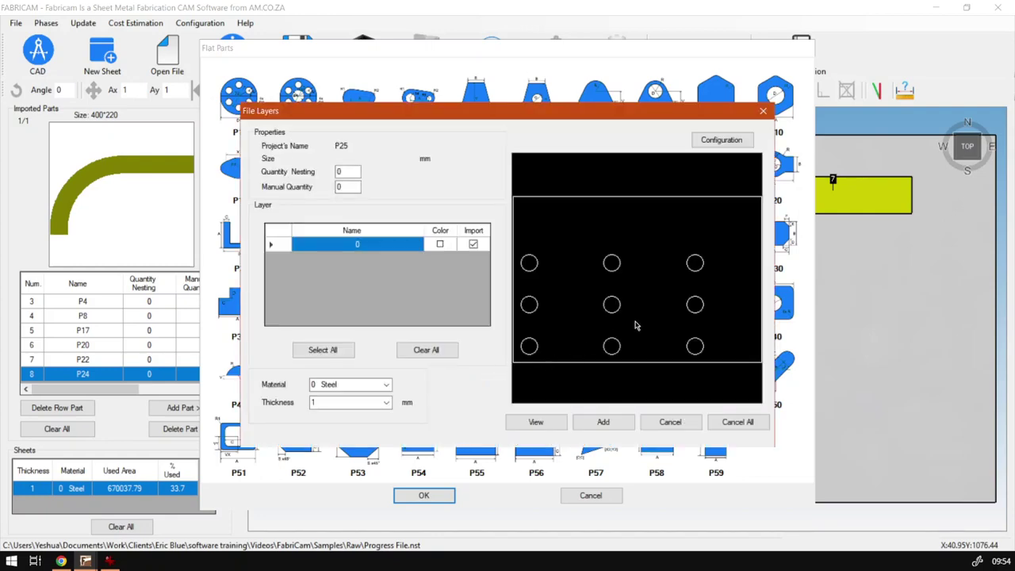
# Try a 70 mm vertical hole spacing and preview it.
pyautogui.click(660, 423)
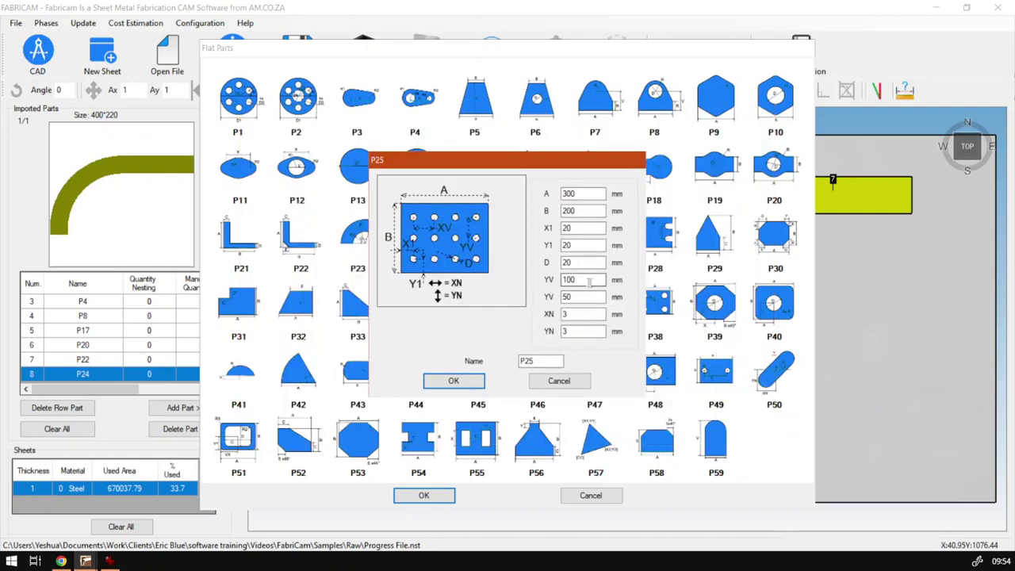
pyautogui.doubleClick(567, 296)
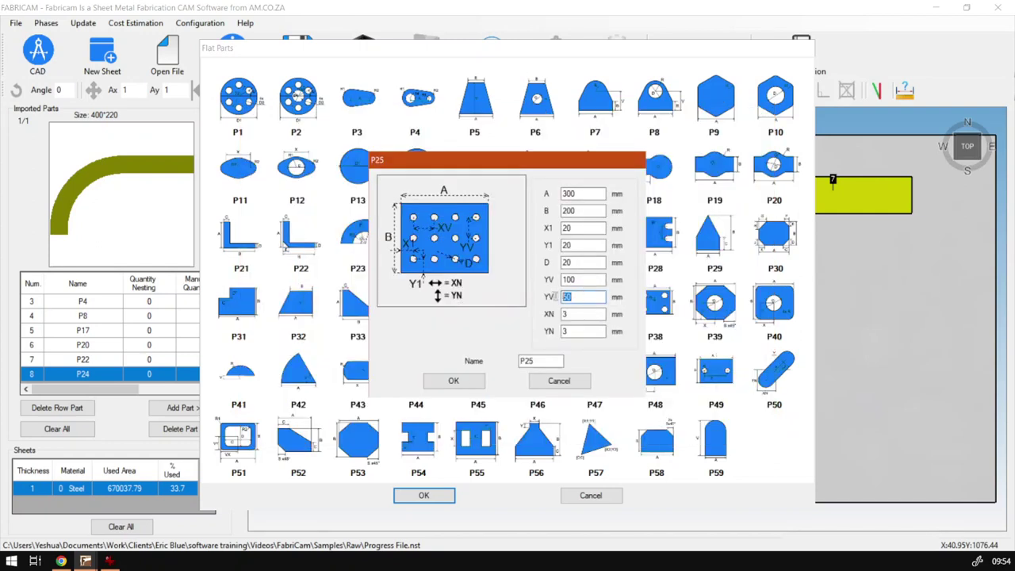
pyautogui.click(470, 386)
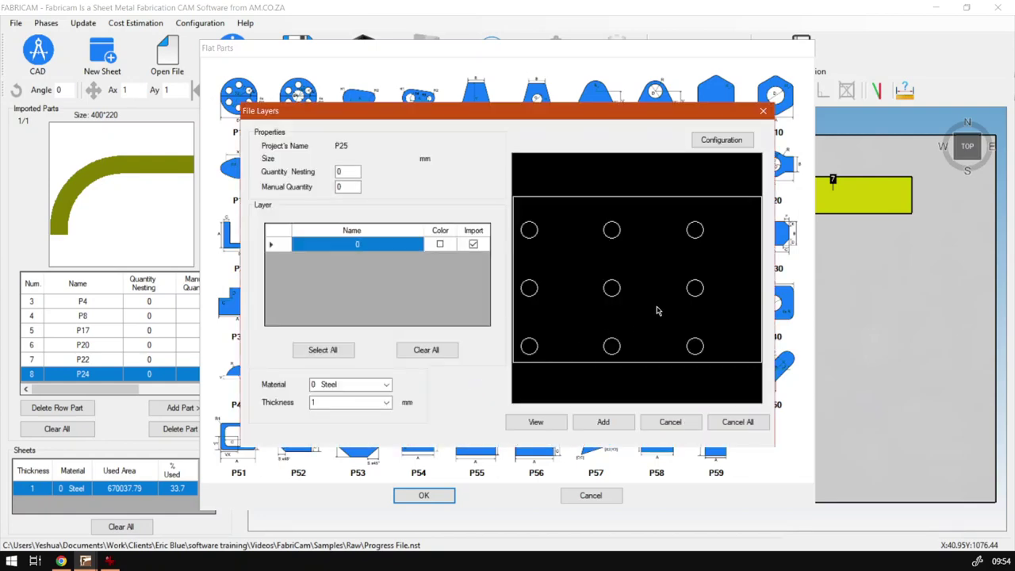
# Try vertical spacings of 120 and 100, settle on 80 mm, and preview.
pyautogui.click(666, 423)
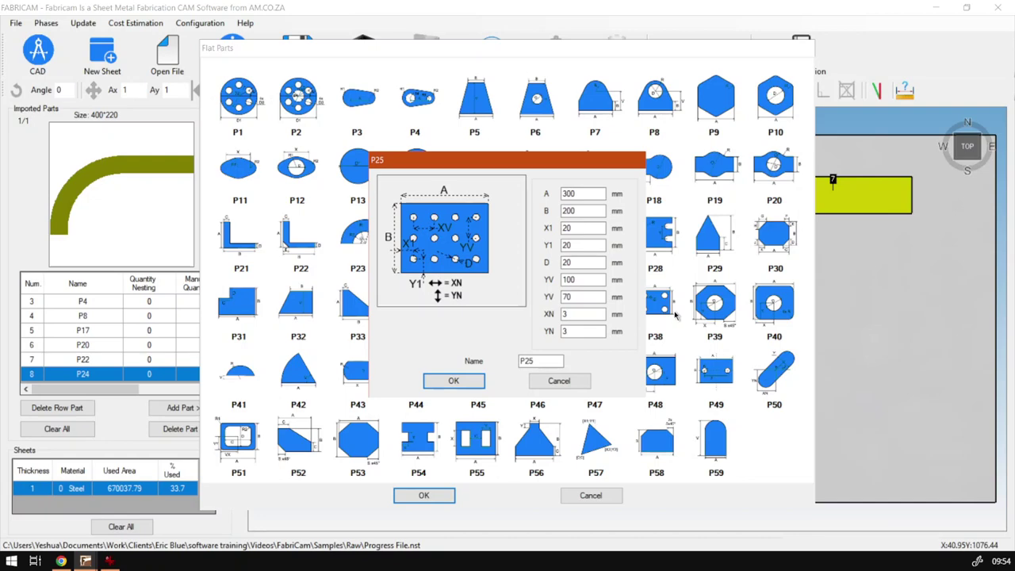
pyautogui.doubleClick(591, 296)
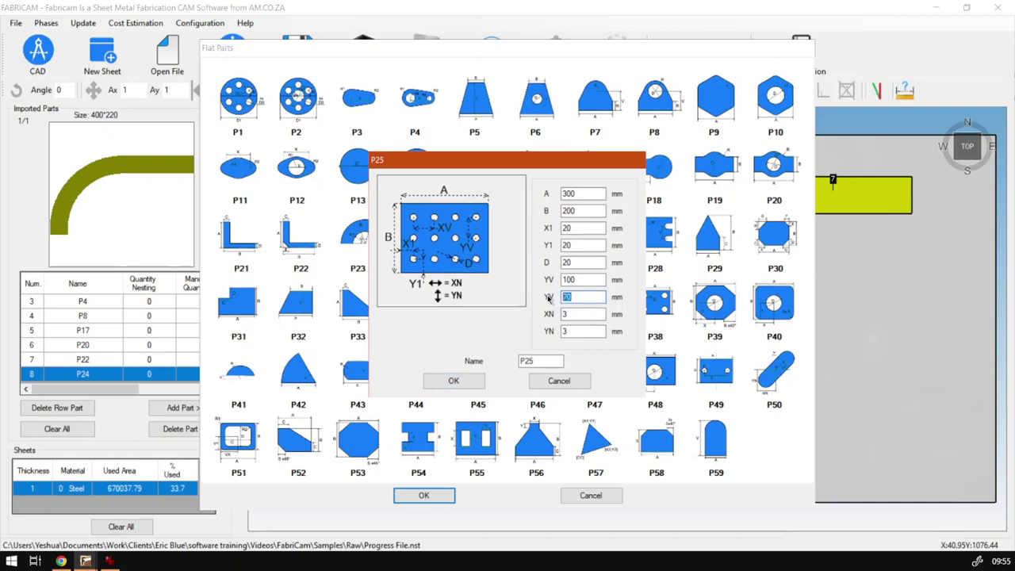
pyautogui.write('120')
pyautogui.doubleClick(566, 297)
pyautogui.write('100')
pyautogui.press('Tab')
pyautogui.press('Tab')
pyautogui.doubleClick(577, 296)
pyautogui.write('80')
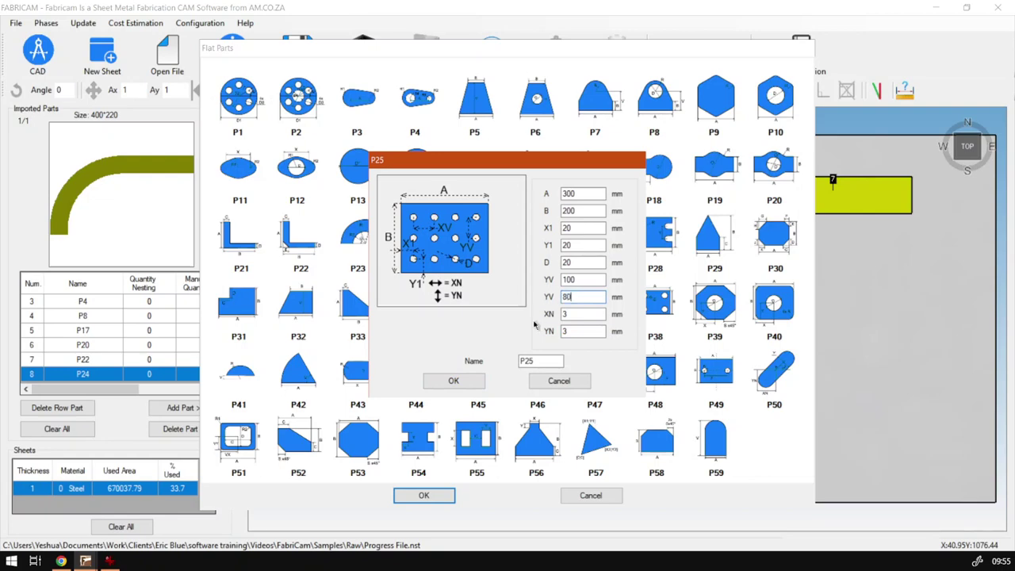
pyautogui.click(454, 382)
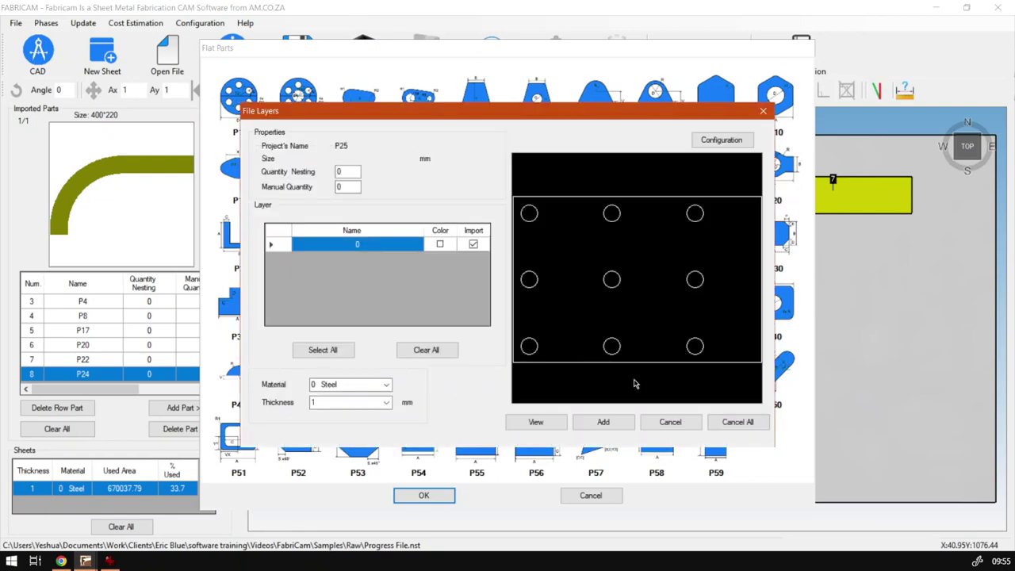
# Set the horizontal hole spacing to 120 mm after trying 150, and preview.
pyautogui.click(669, 422)
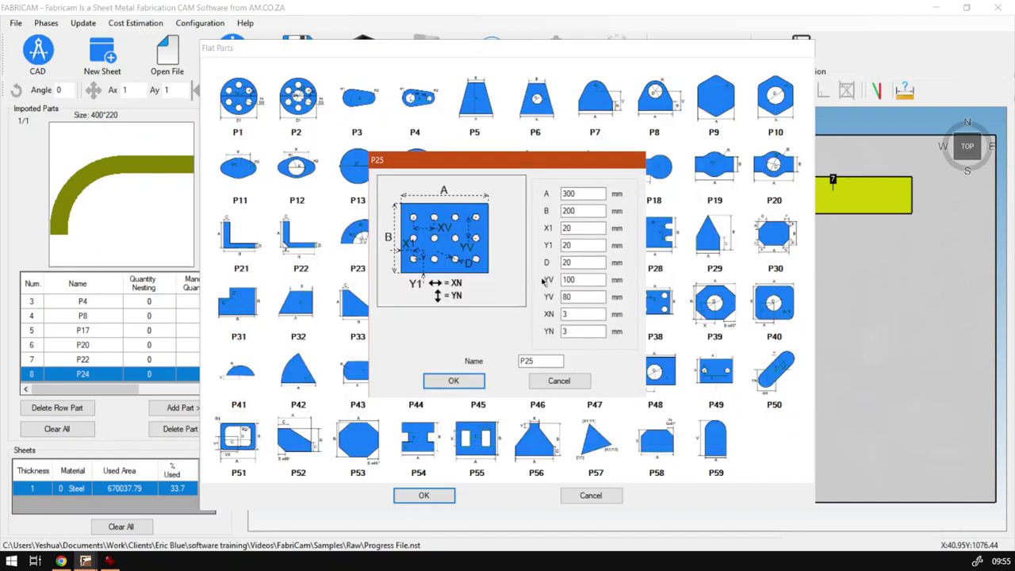
pyautogui.doubleClick(566, 279)
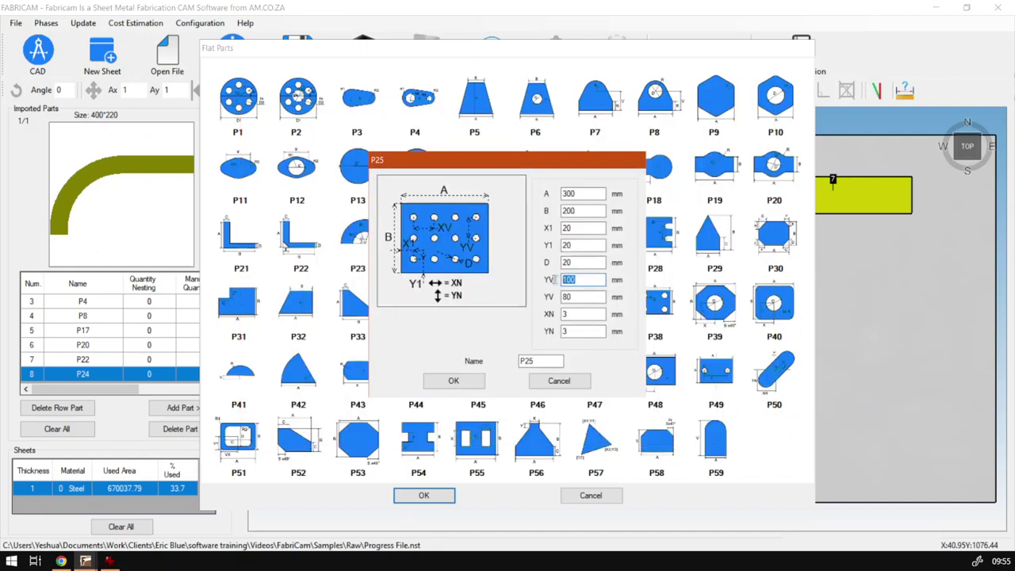
pyautogui.write('150')
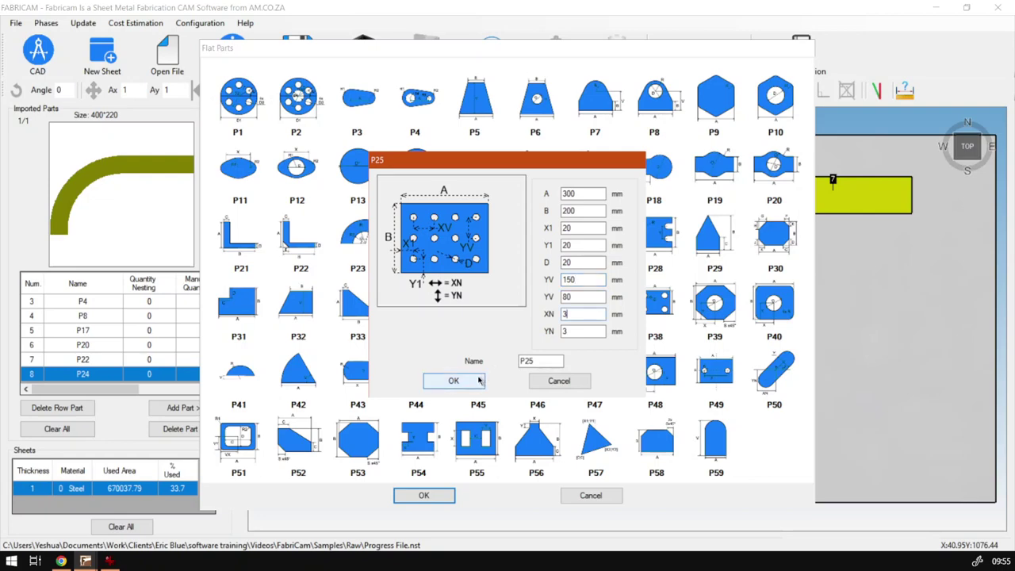
pyautogui.moveTo(579, 280); pyautogui.dragTo(544, 276)
pyautogui.write('12')
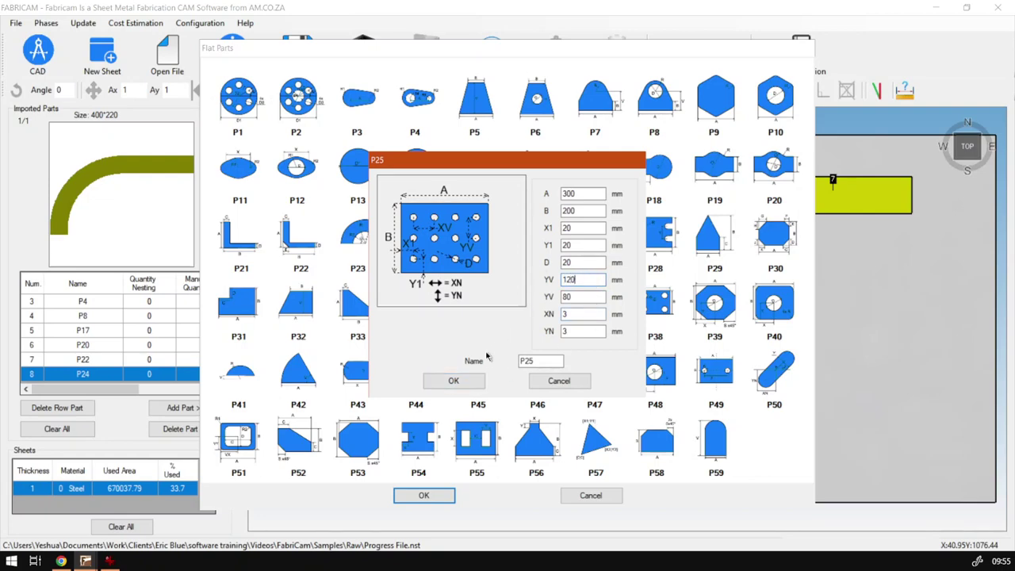
pyautogui.write('0')
pyautogui.click(479, 377)
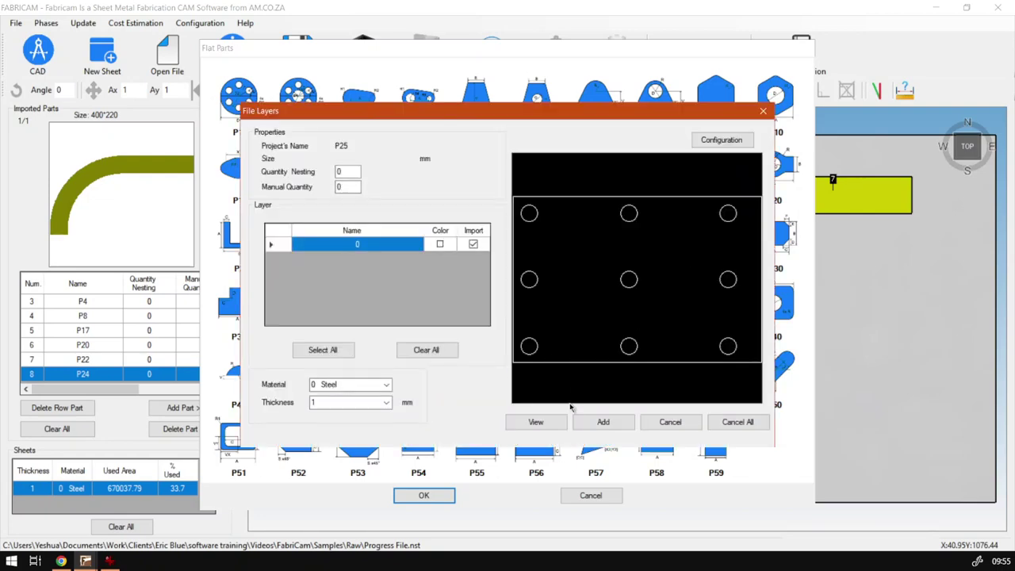
# Confirm the final P25 parameters and add the plate to the imported parts.
pyautogui.click(666, 423)
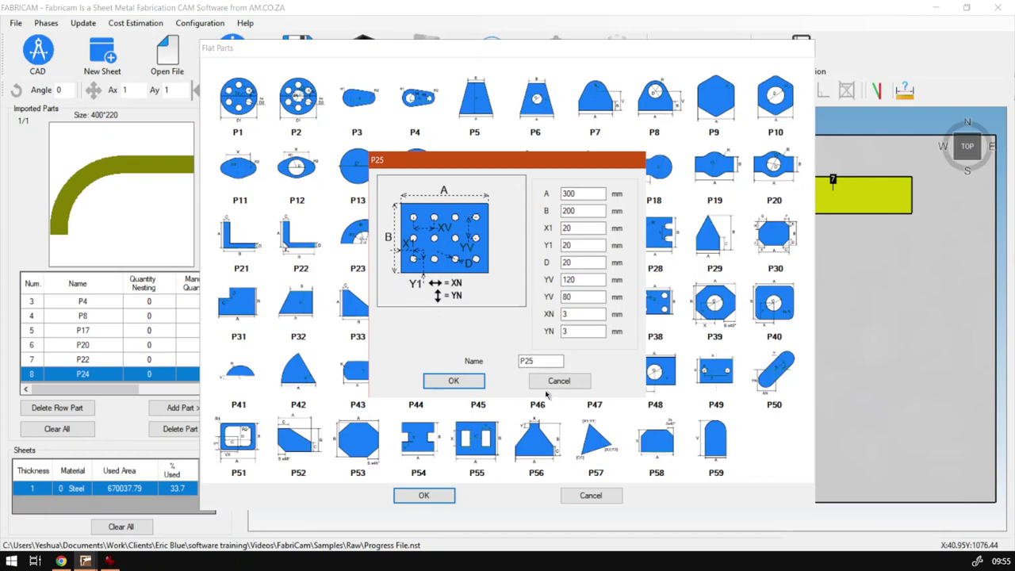
pyautogui.click(453, 381)
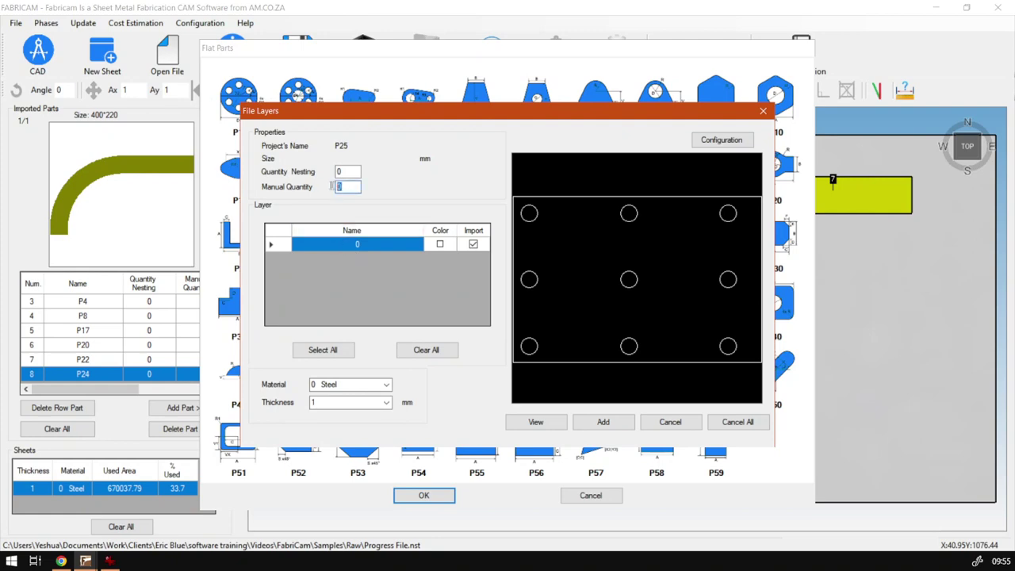
pyautogui.click(602, 422)
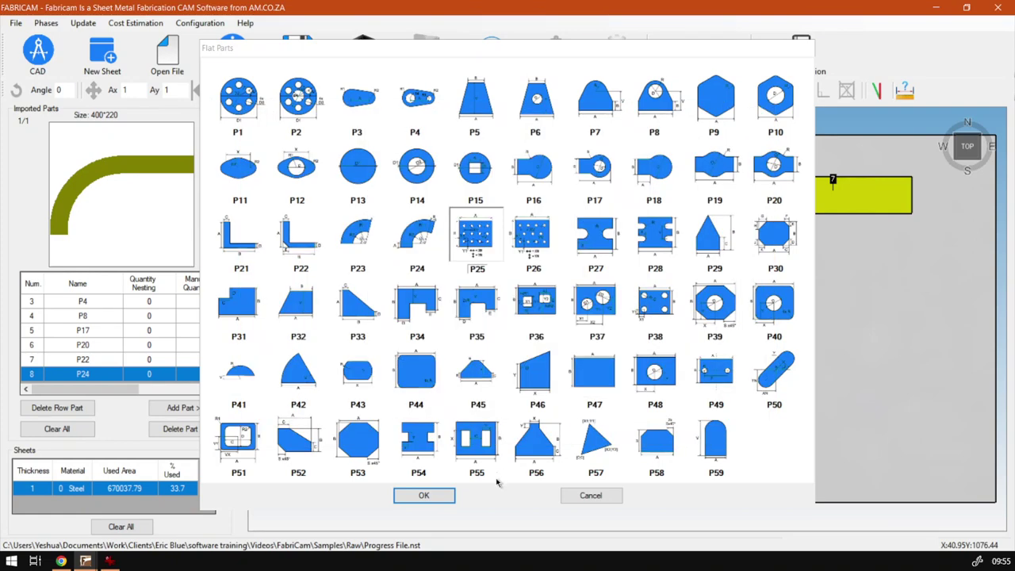
pyautogui.click(423, 495)
# Place P25 on the nesting sheet as part 9 below the yellow bracket, then switch to the browser.
pyautogui.click(186, 407)
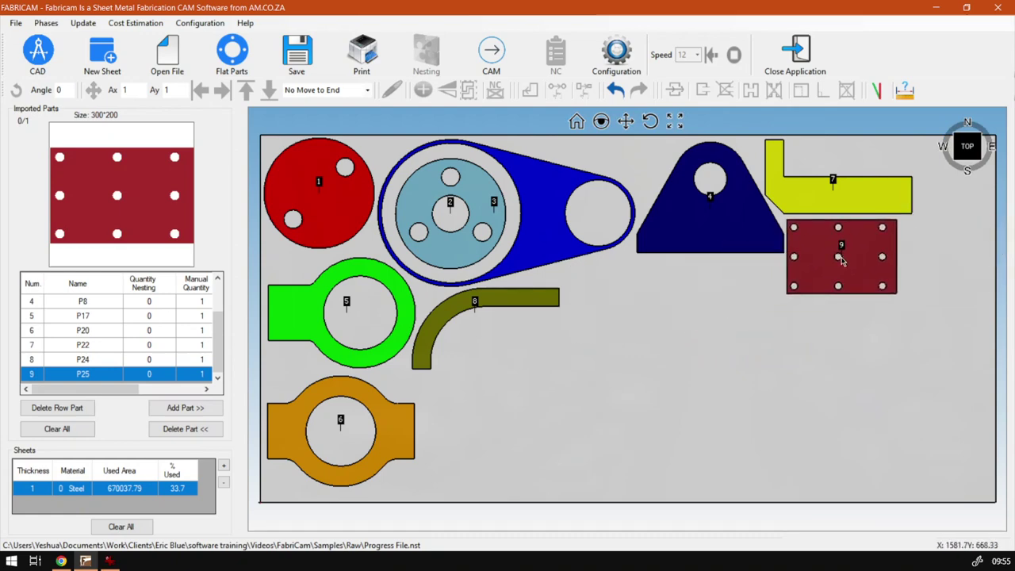
pyautogui.click(842, 260)
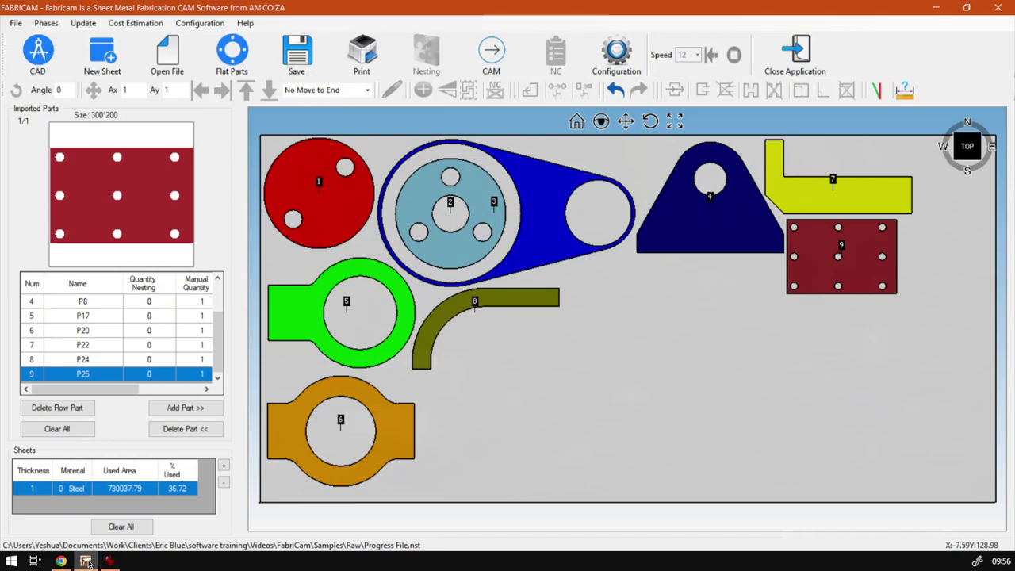
pyautogui.click(63, 563)
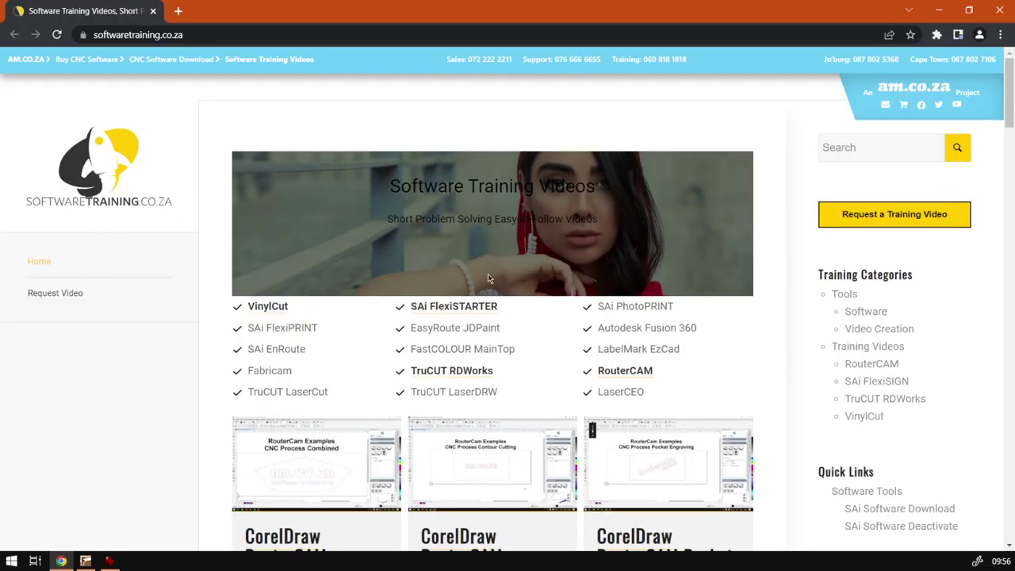
pyautogui.scroll(-3, 354, 206)
pyautogui.scroll(3, 354, 207)
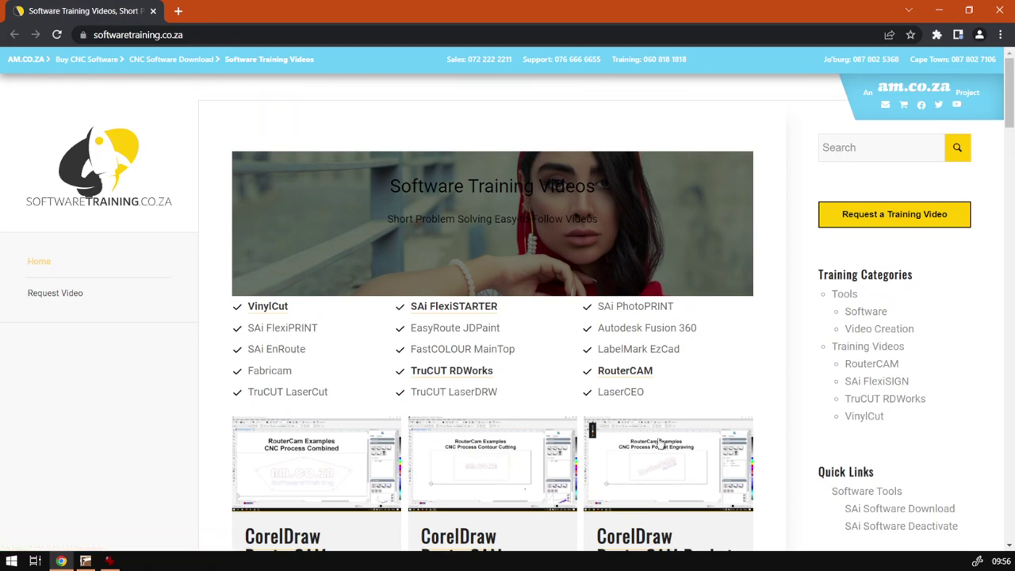